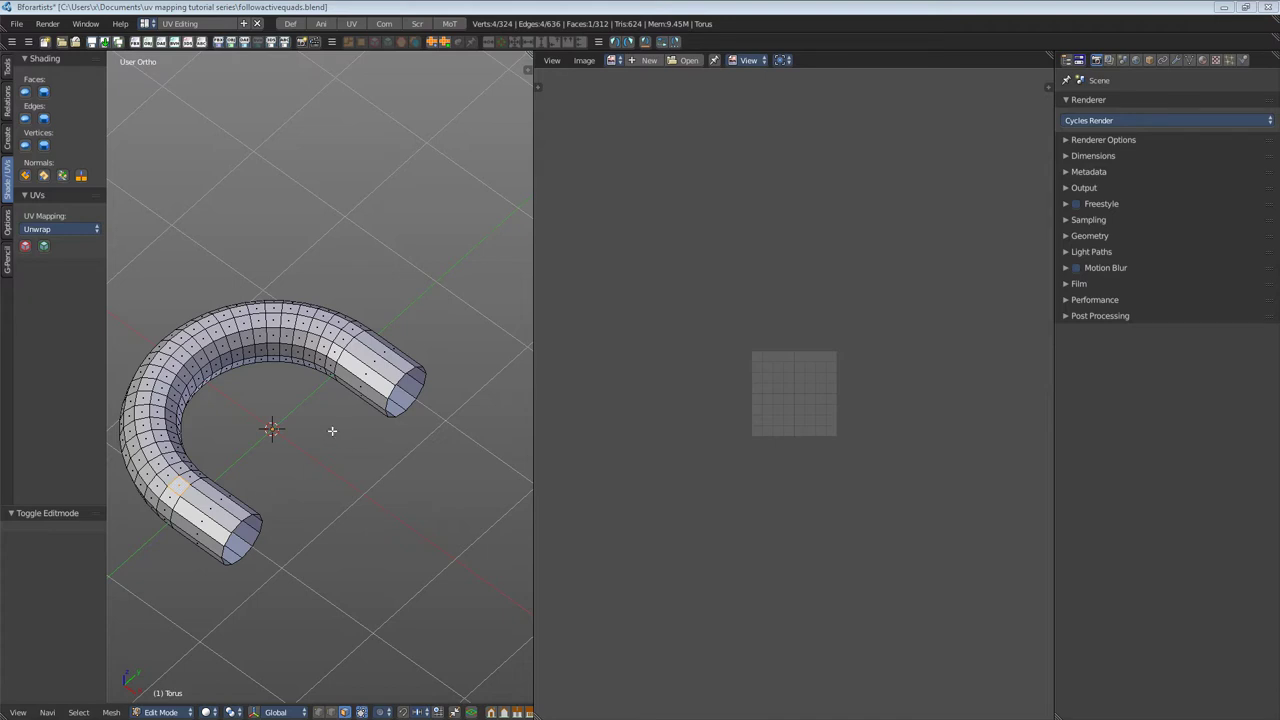
- Try to unwrap all faces of the bent tube with Follow Active Quads in Length Average mode
shift+middle_drag(306, 479, 343, 449)
key(a)
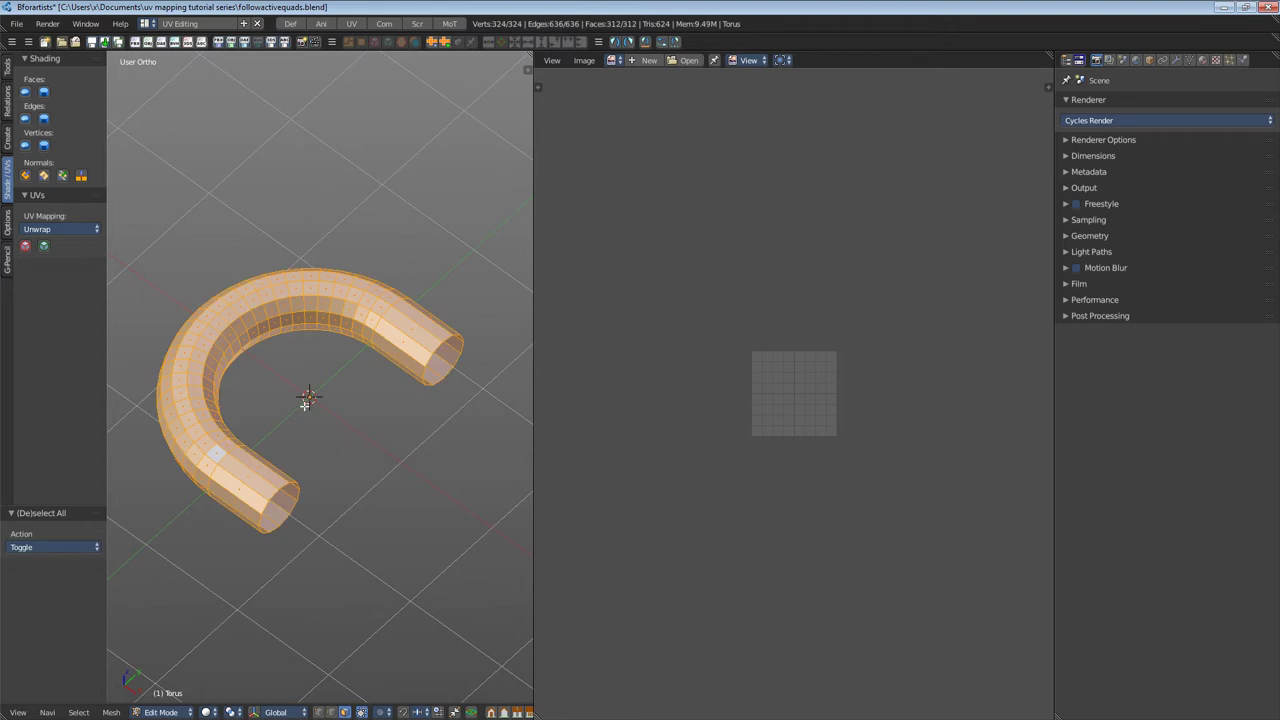
click(75, 231)
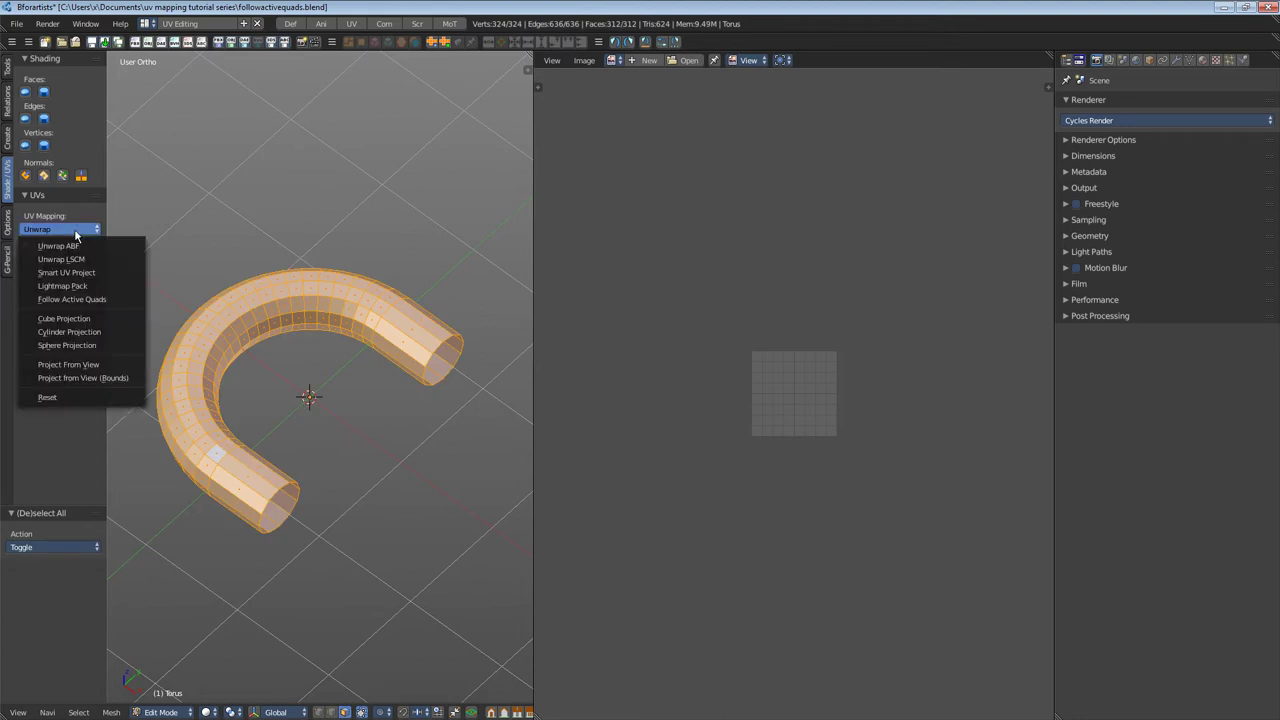
click(97, 301)
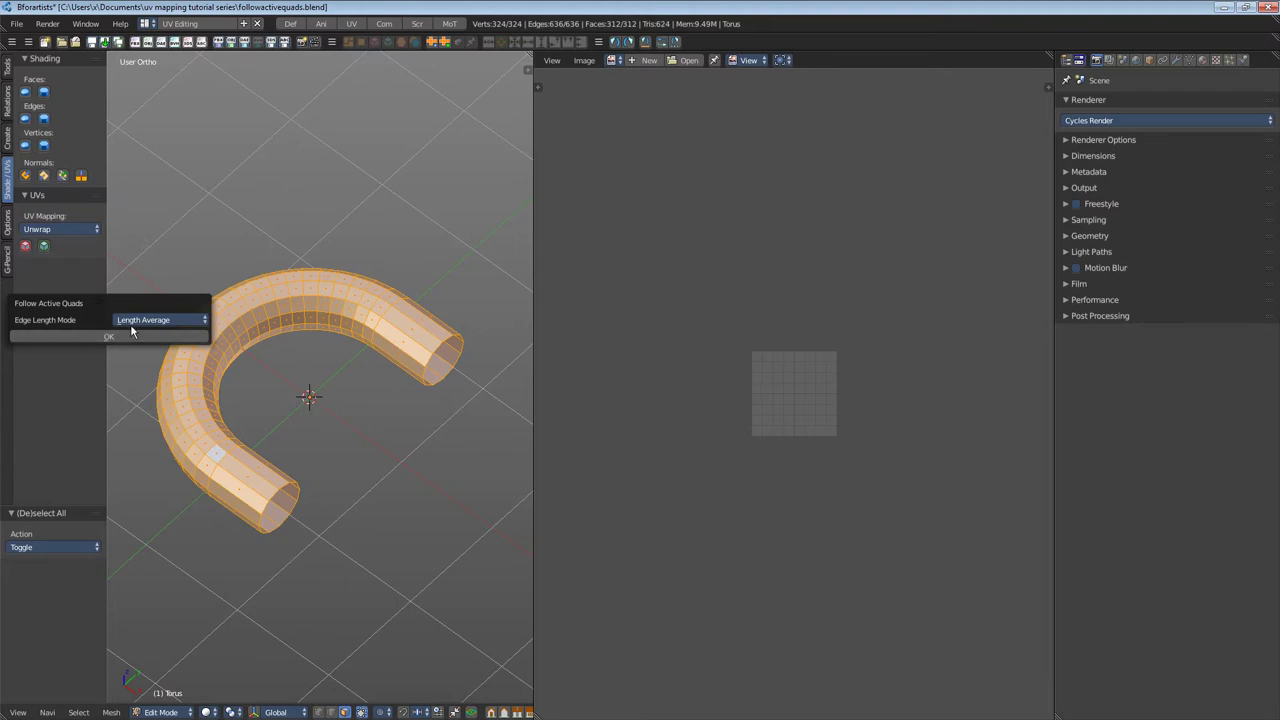
click(145, 320)
click(169, 322)
click(113, 336)
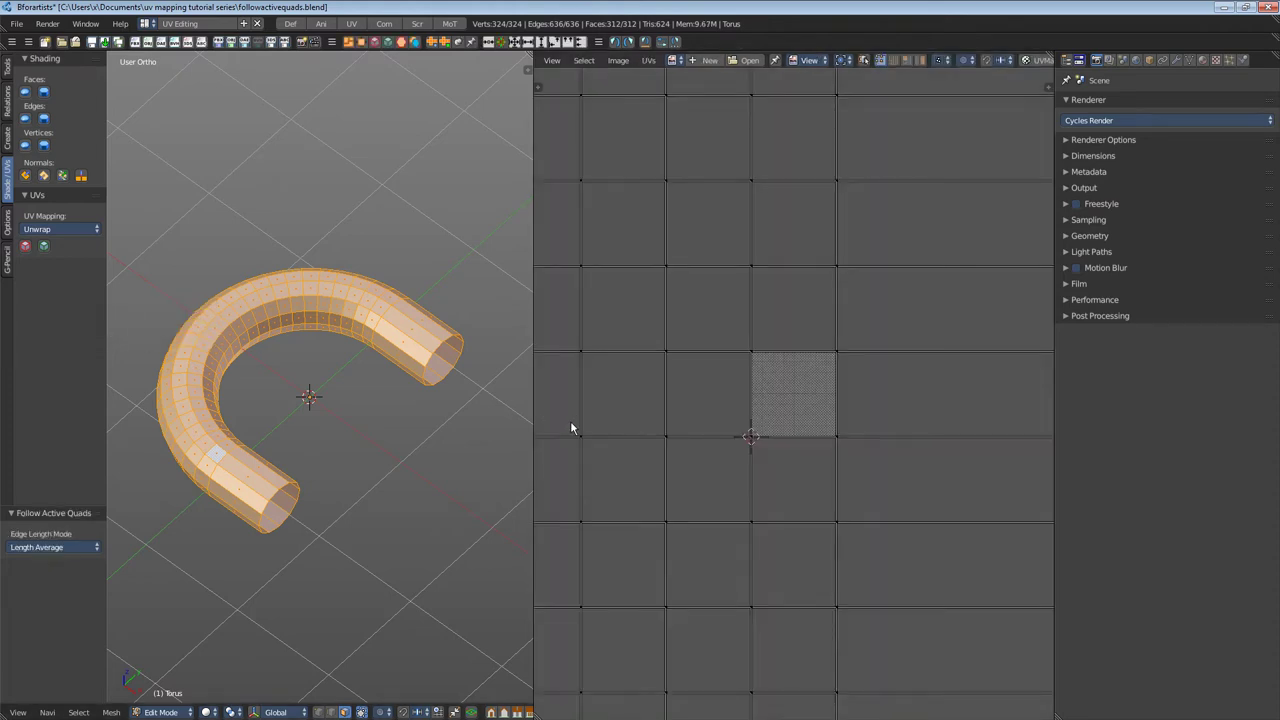
scroll(572, 428, down, 7)
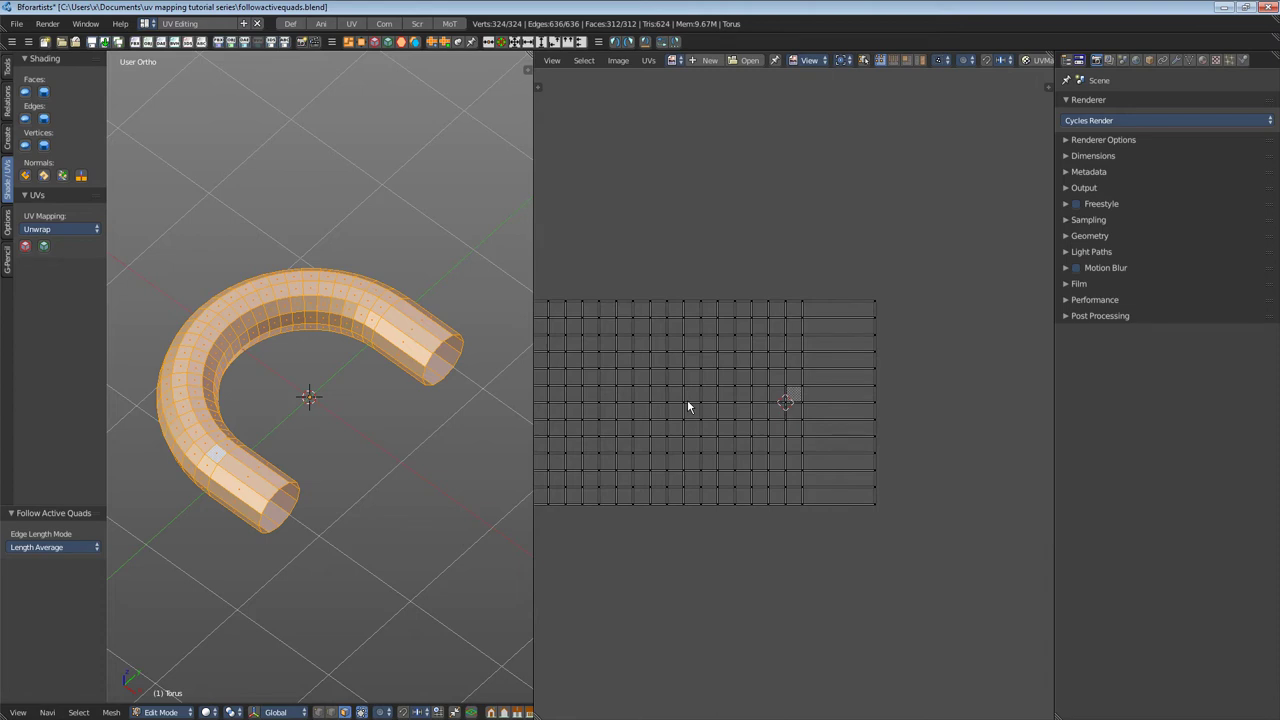
key(ctrl+v)
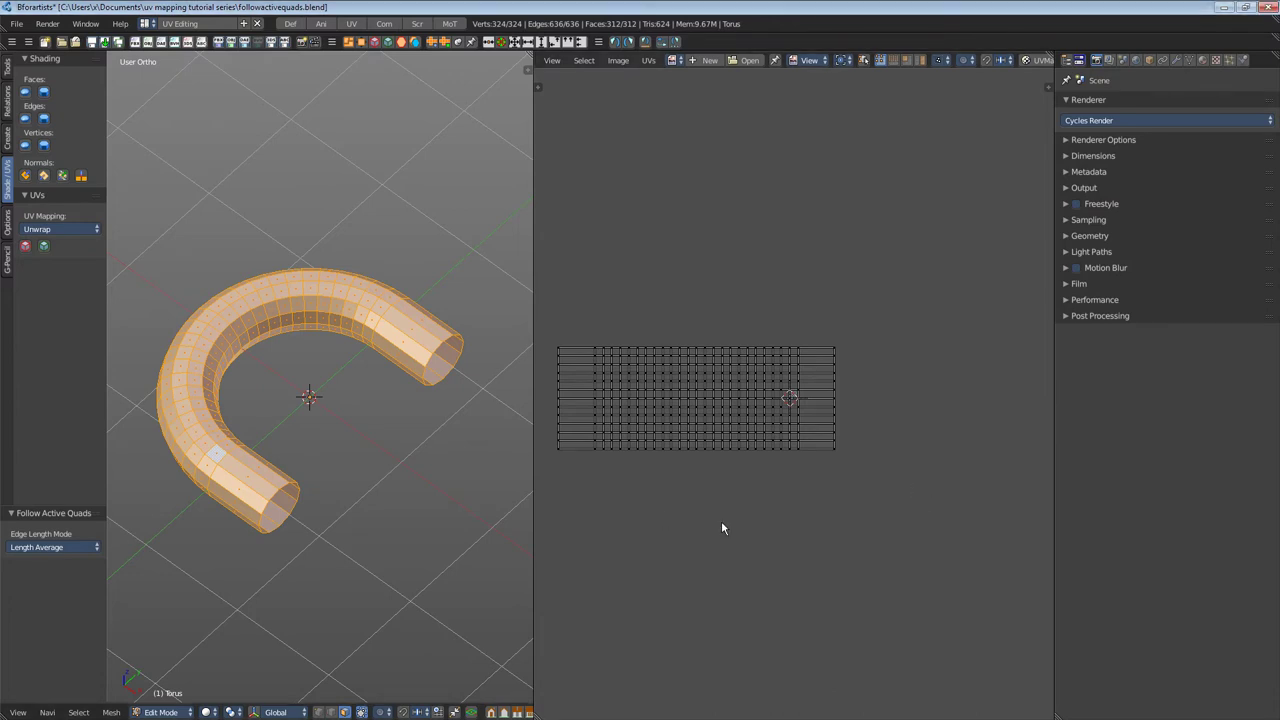
key(ctrl+z)
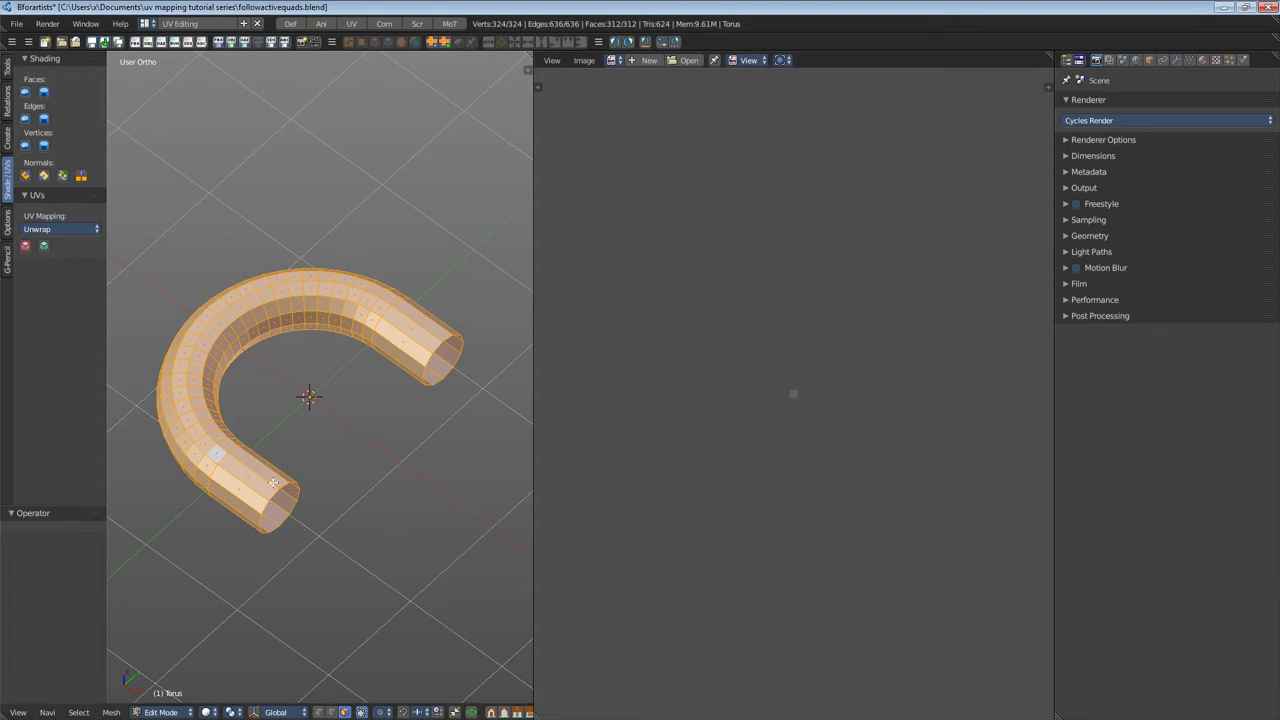
- Select the lengthwise face loop along the top of the bent tube and unwrap it with Unwrap ABF
click(258, 476)
scroll(289, 465, up, 2)
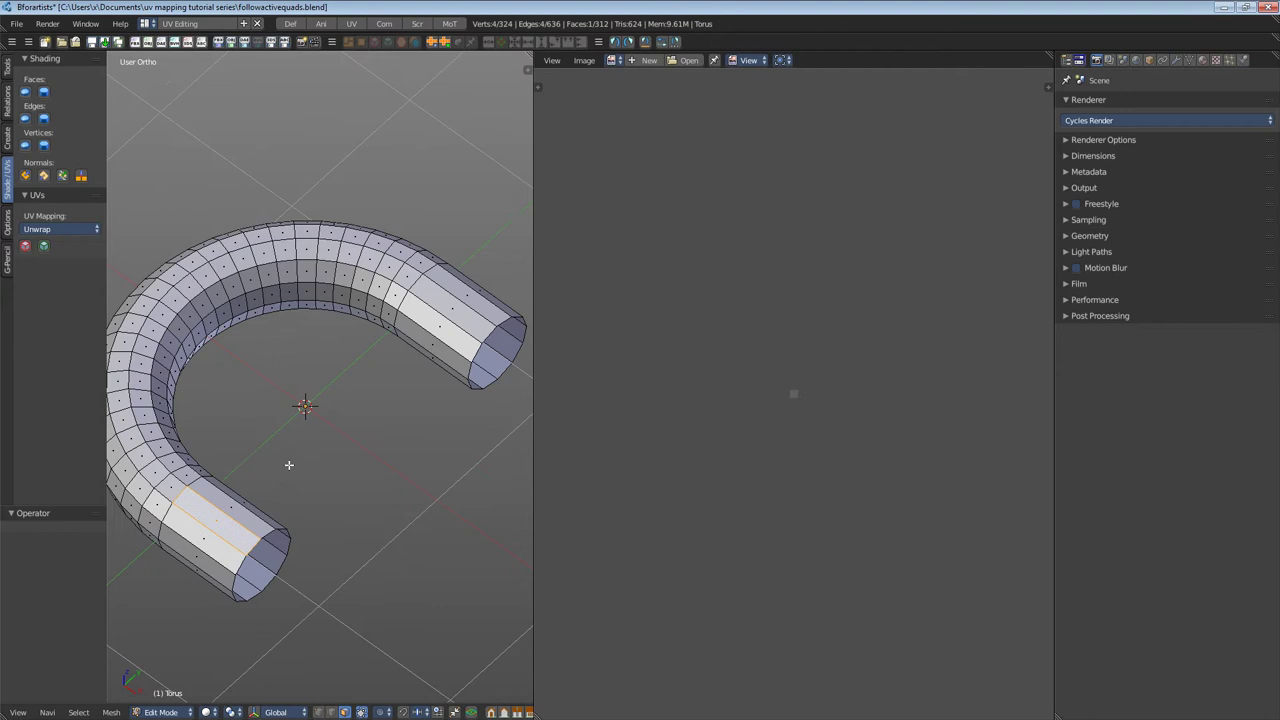
shift+middle_drag(289, 465, 451, 429)
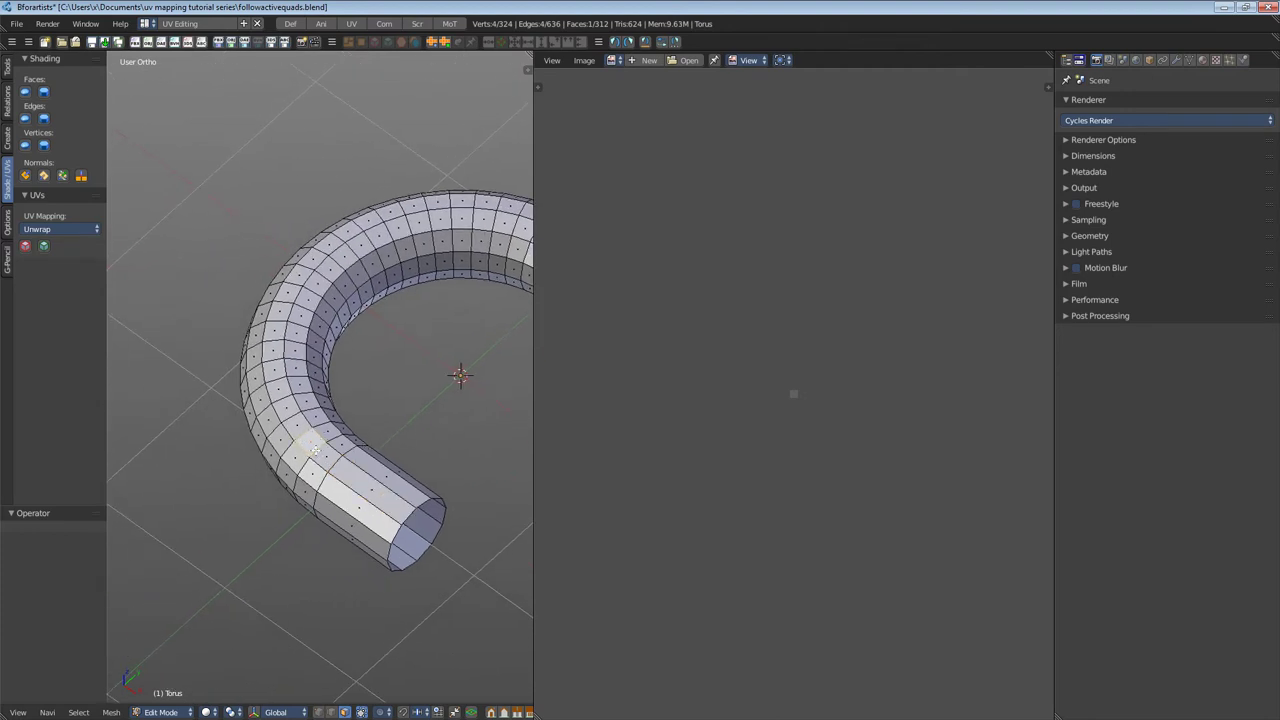
shift+click(318, 453)
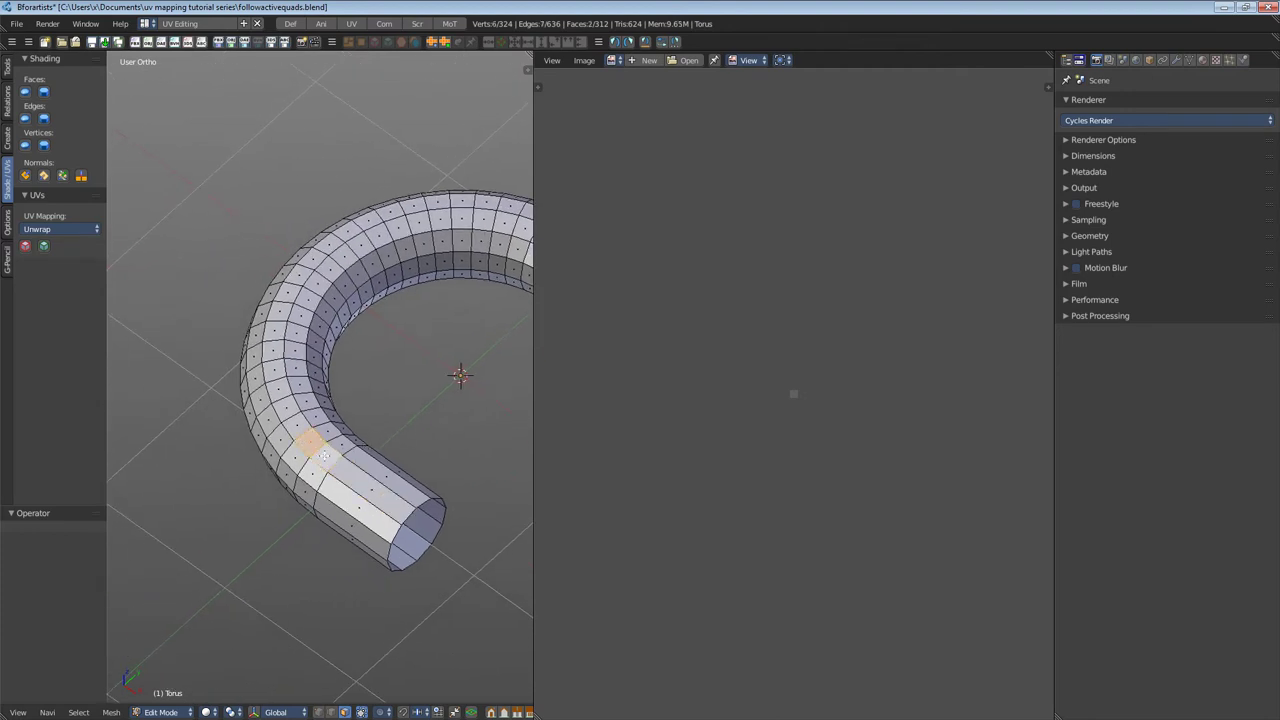
alt+click(322, 452)
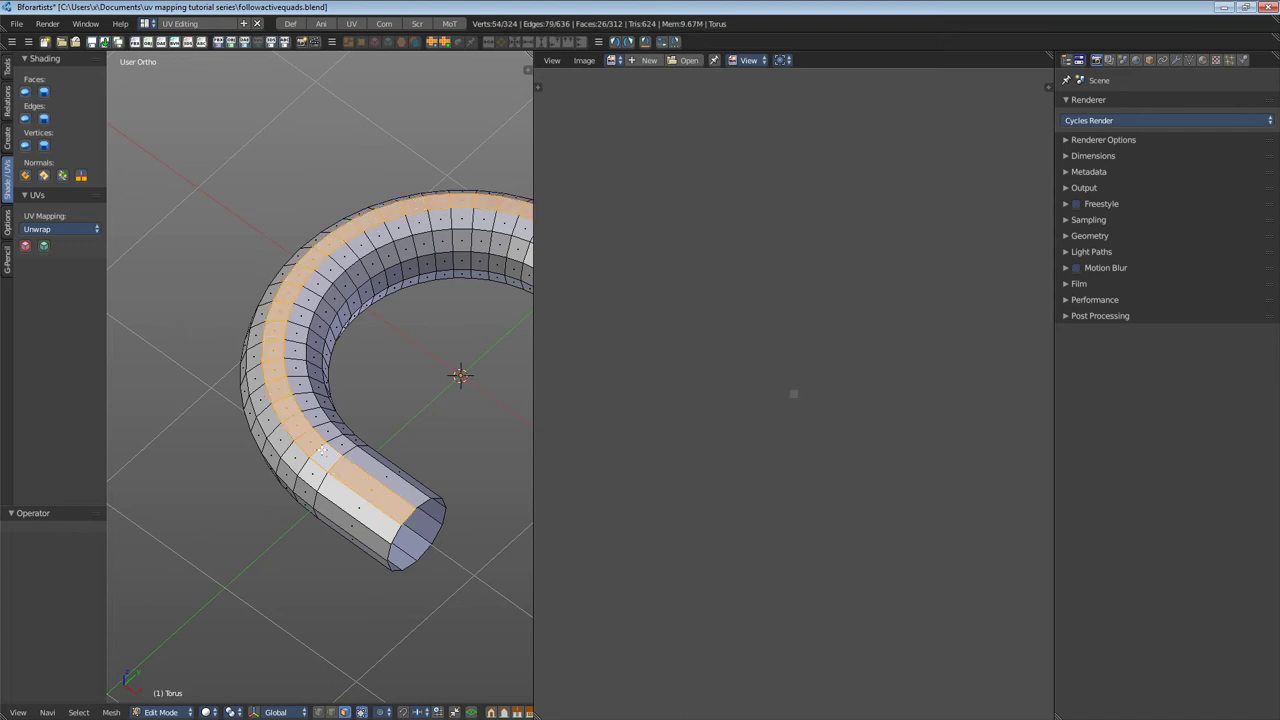
click(74, 232)
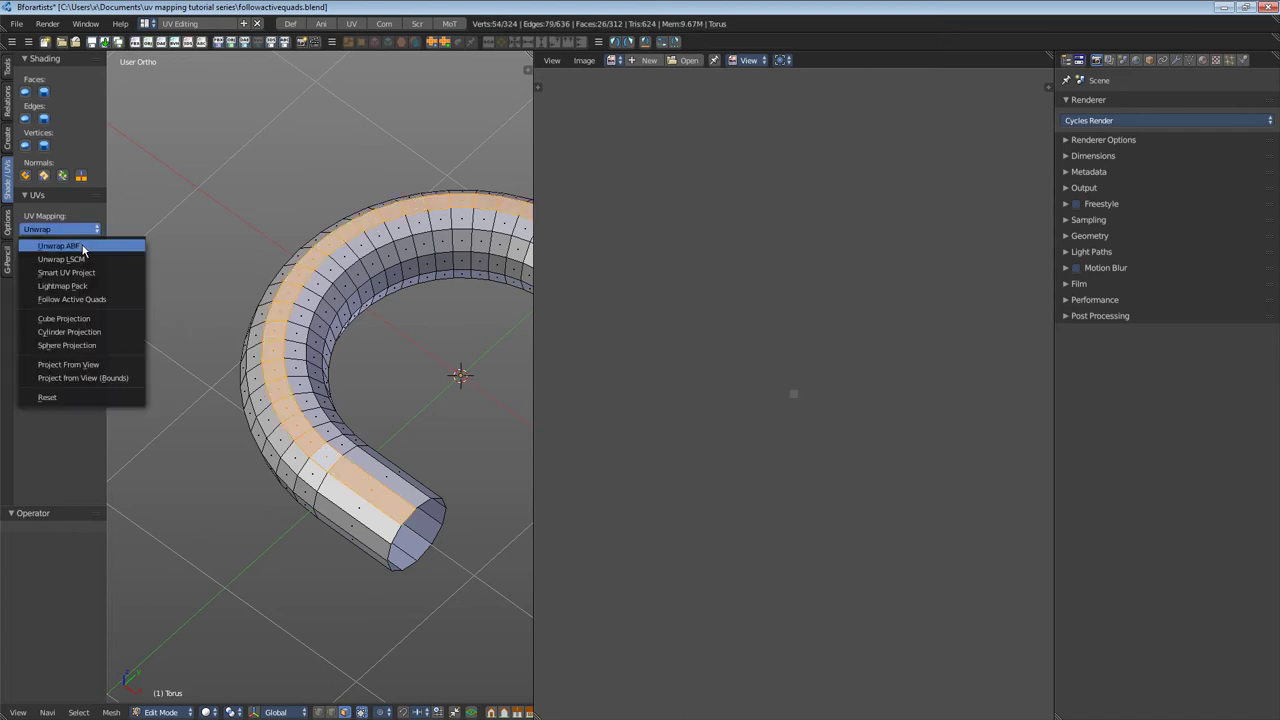
click(75, 245)
scroll(850, 462, up, 4)
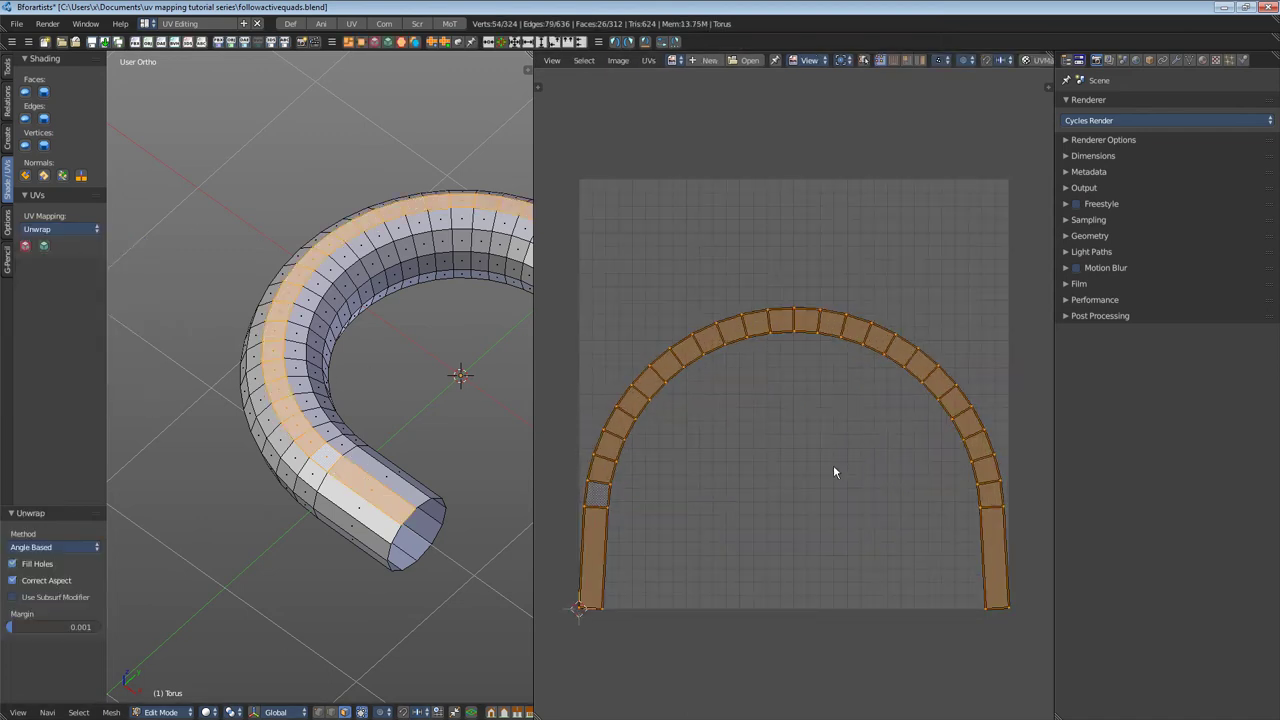
- Reselect the face loop with a quad in the tube's bend active and apply Follow Active Quads with Length Average
click(293, 409)
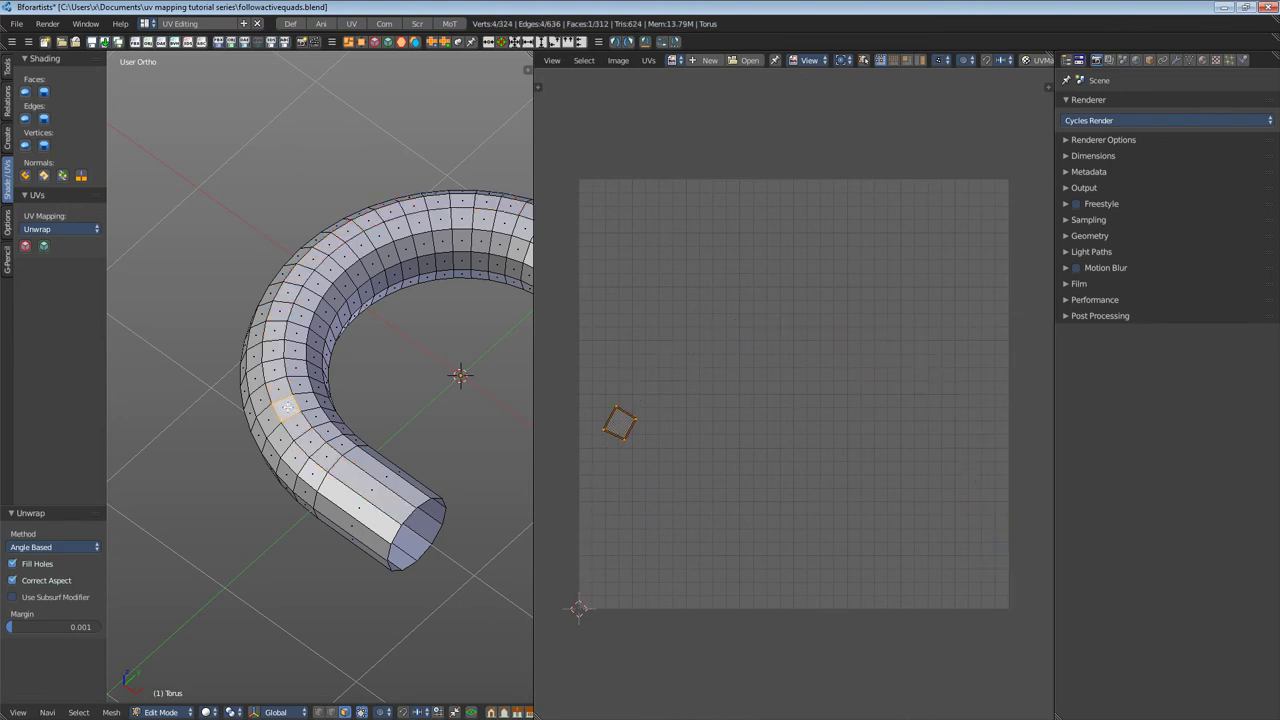
alt+click(290, 424)
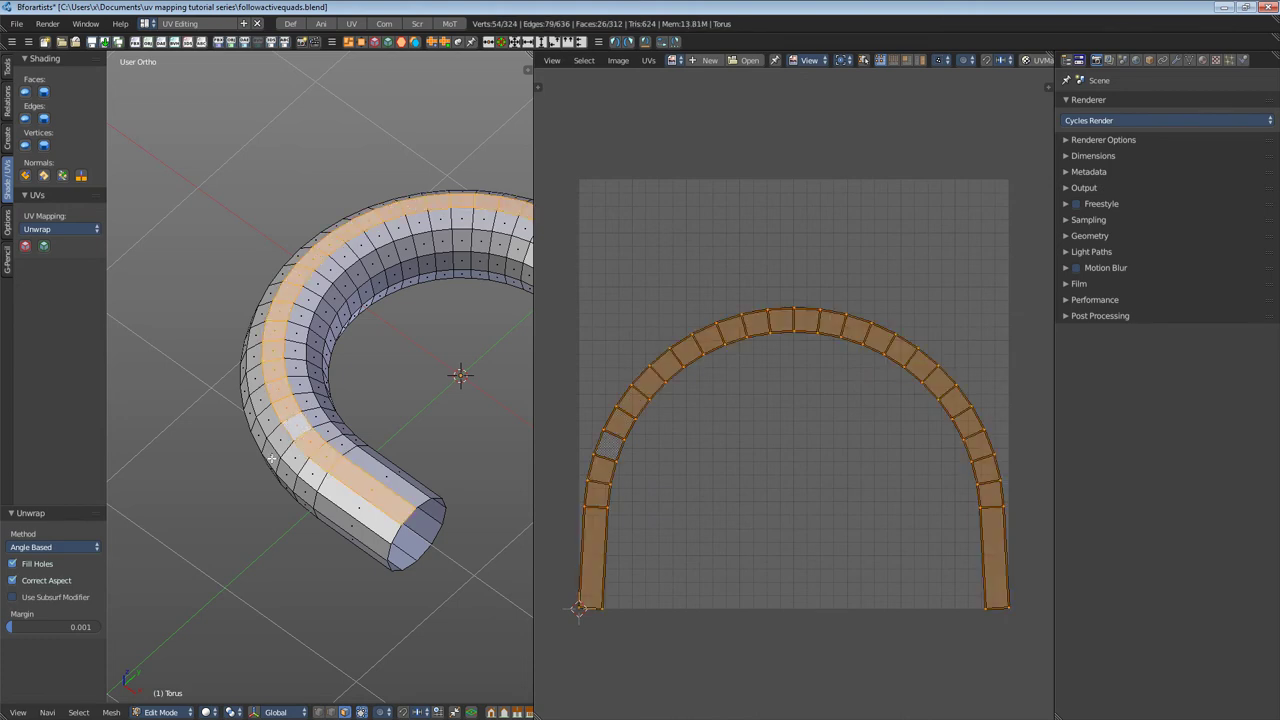
click(55, 230)
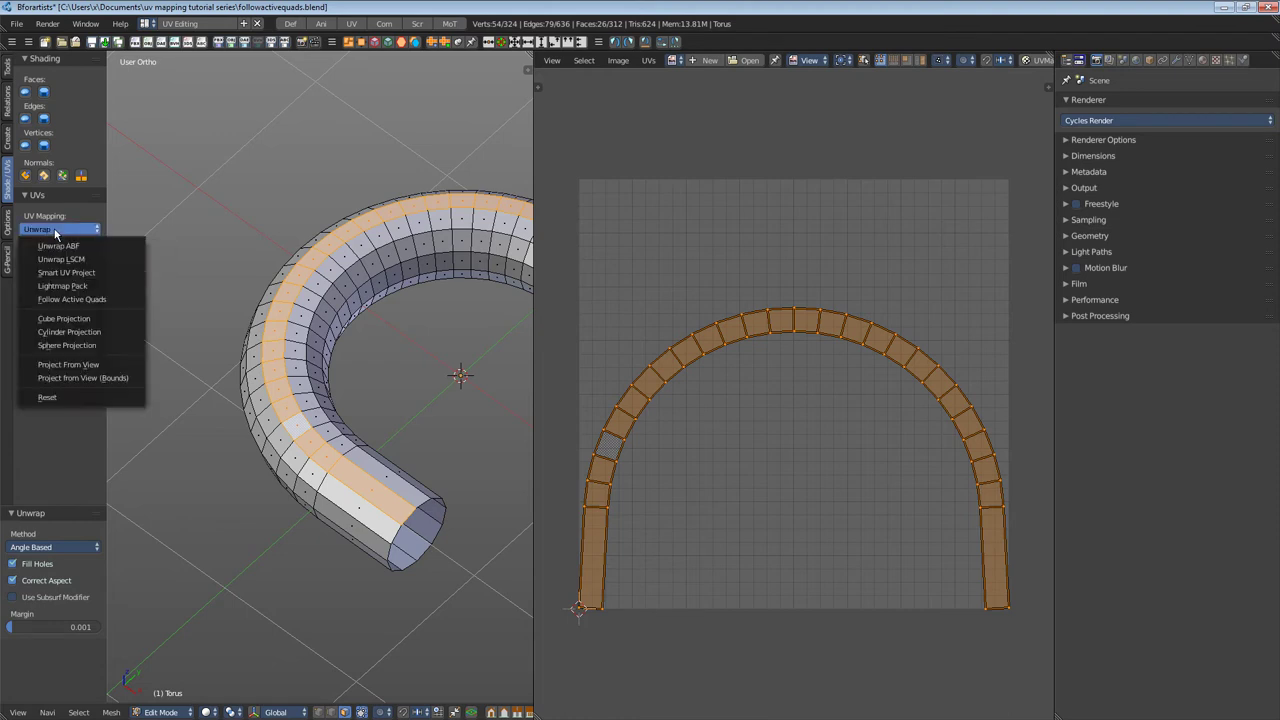
click(85, 300)
click(100, 336)
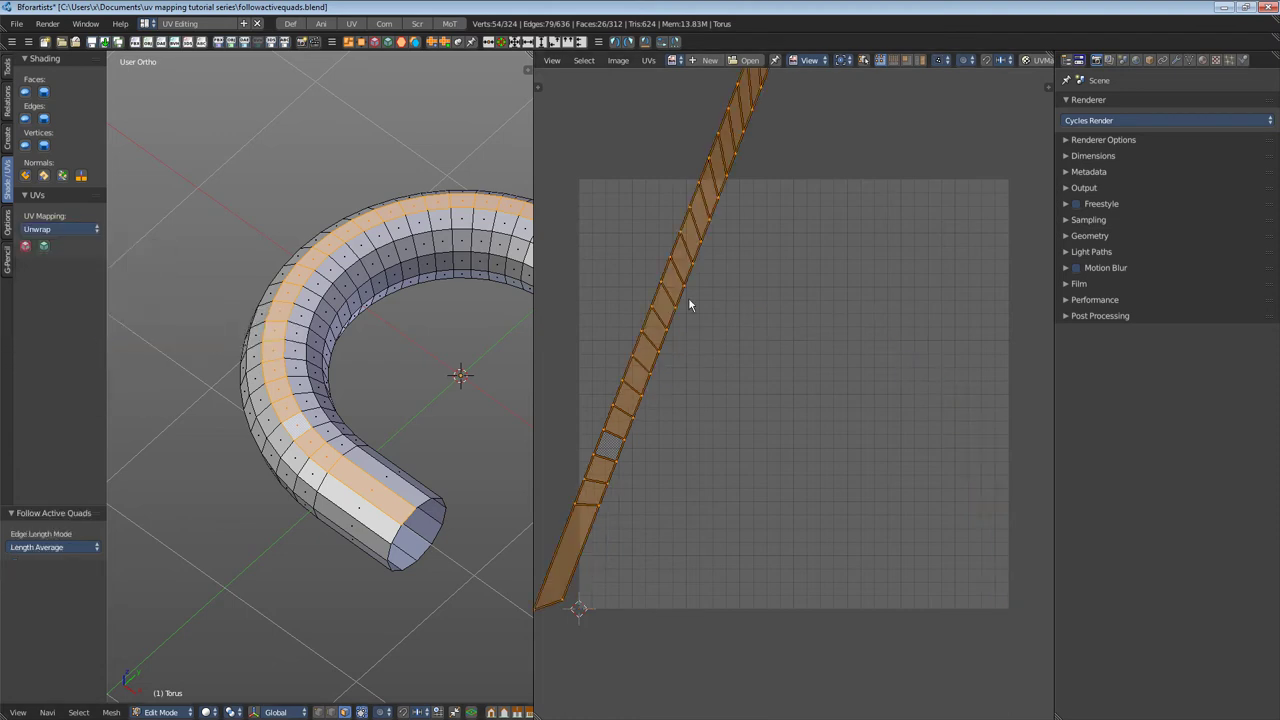
- Compare the active quad on the tube with the shape of the unwrapped strip in the UV layout
scroll(731, 320, down, 4)
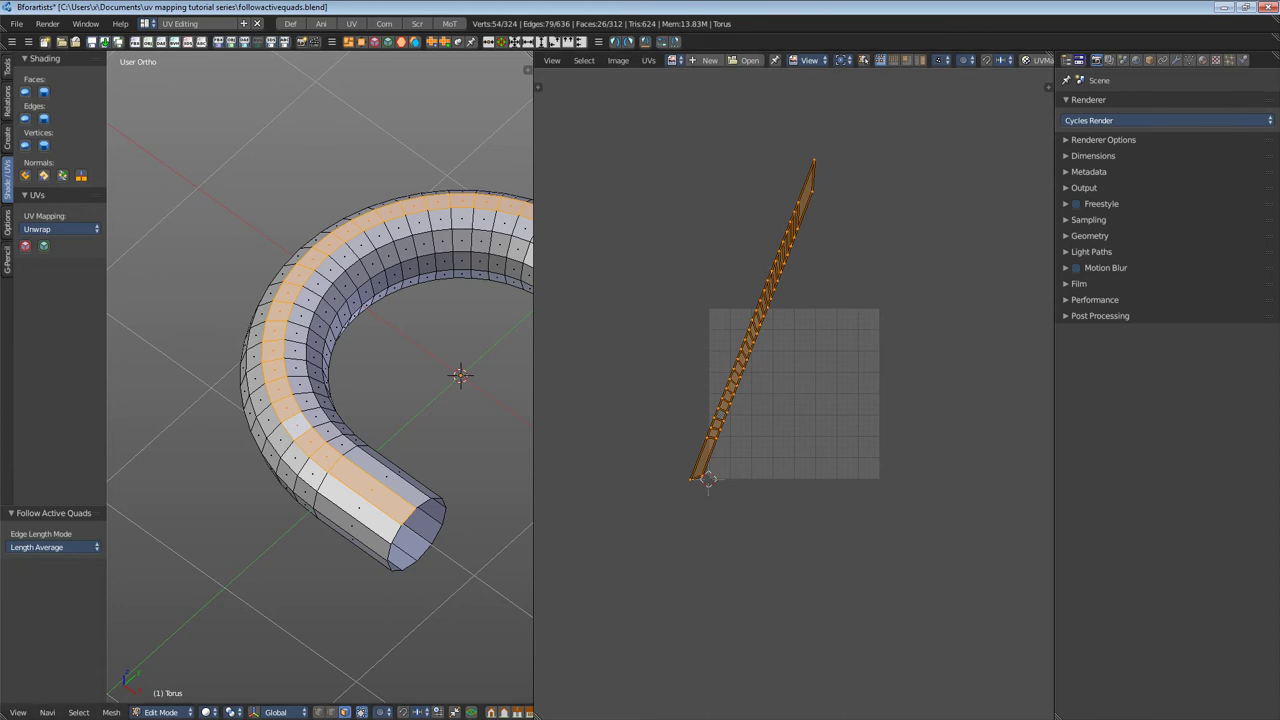
middle_drag(233, 499, 294, 496)
scroll(294, 496, up, 3)
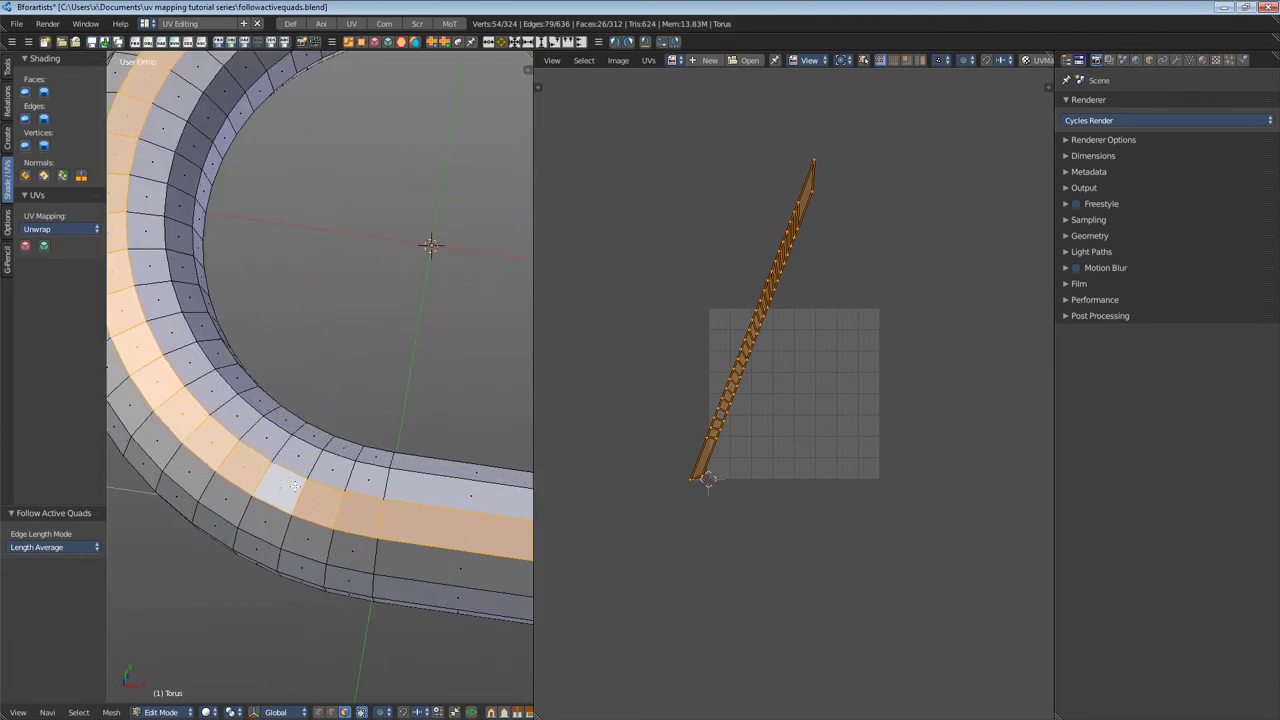
scroll(754, 497, up, 6)
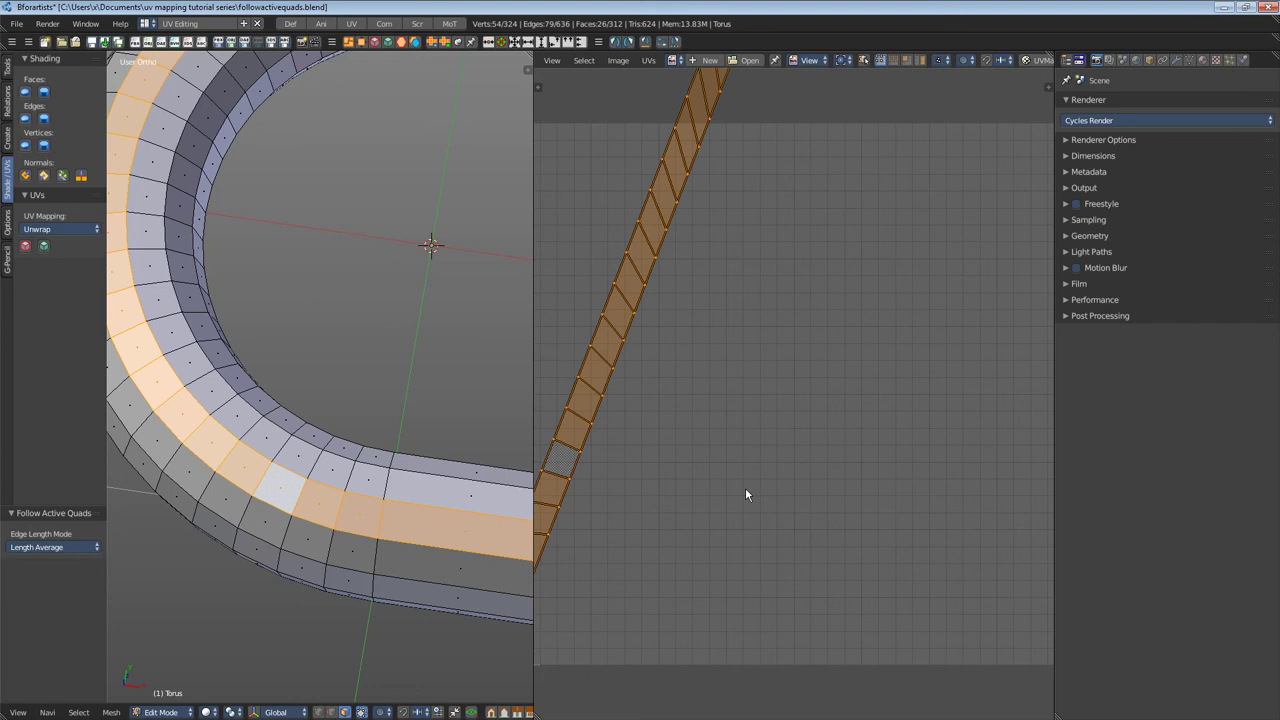
scroll(843, 451, up, 4)
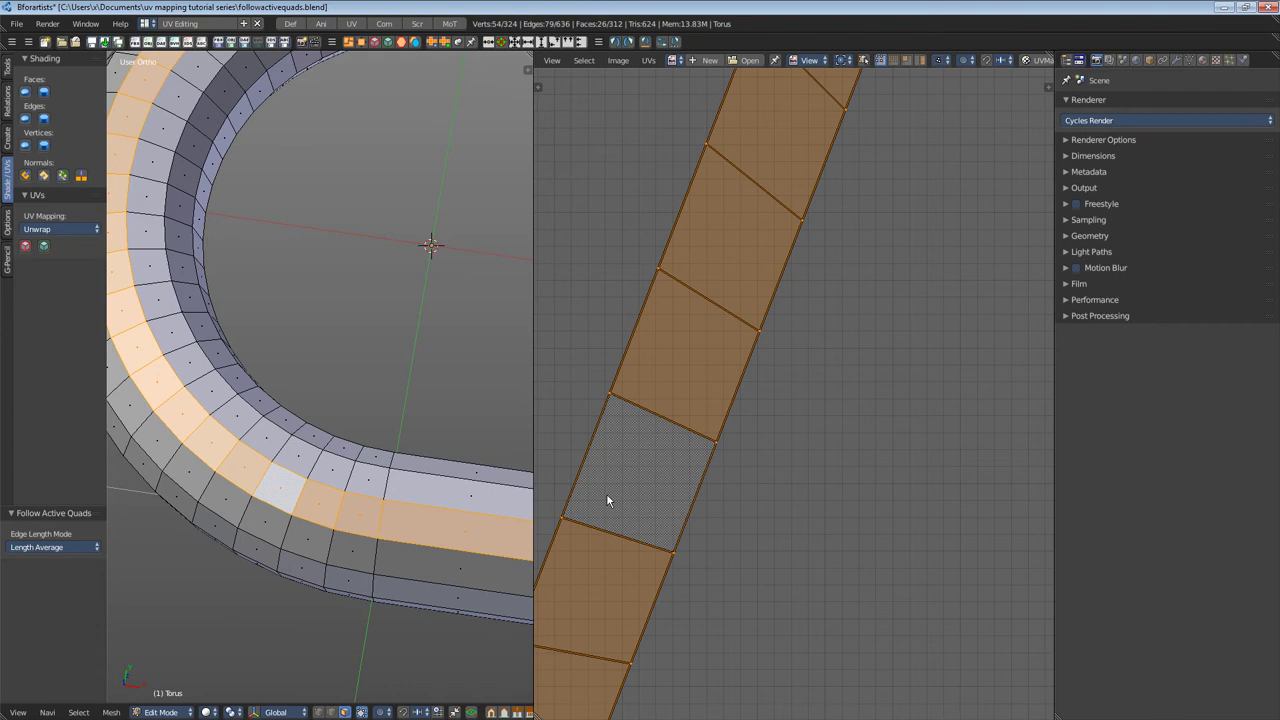
scroll(713, 448, down, 5)
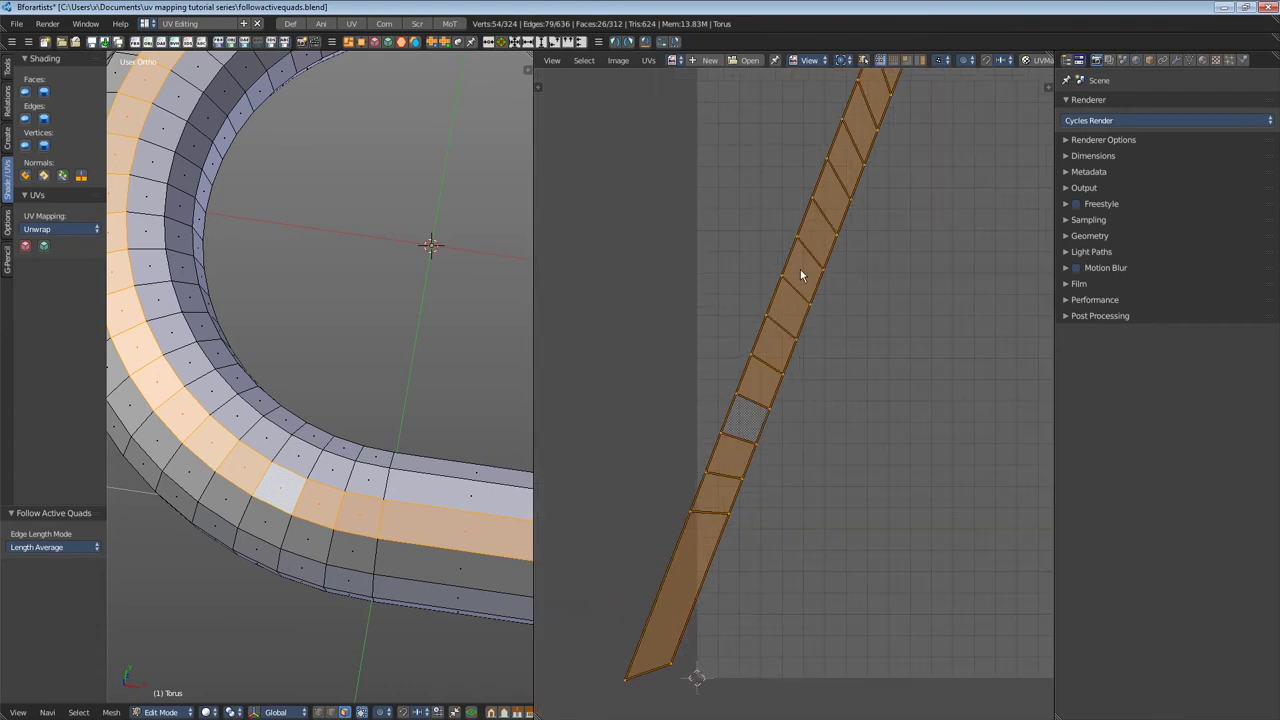
scroll(782, 423, down, 5)
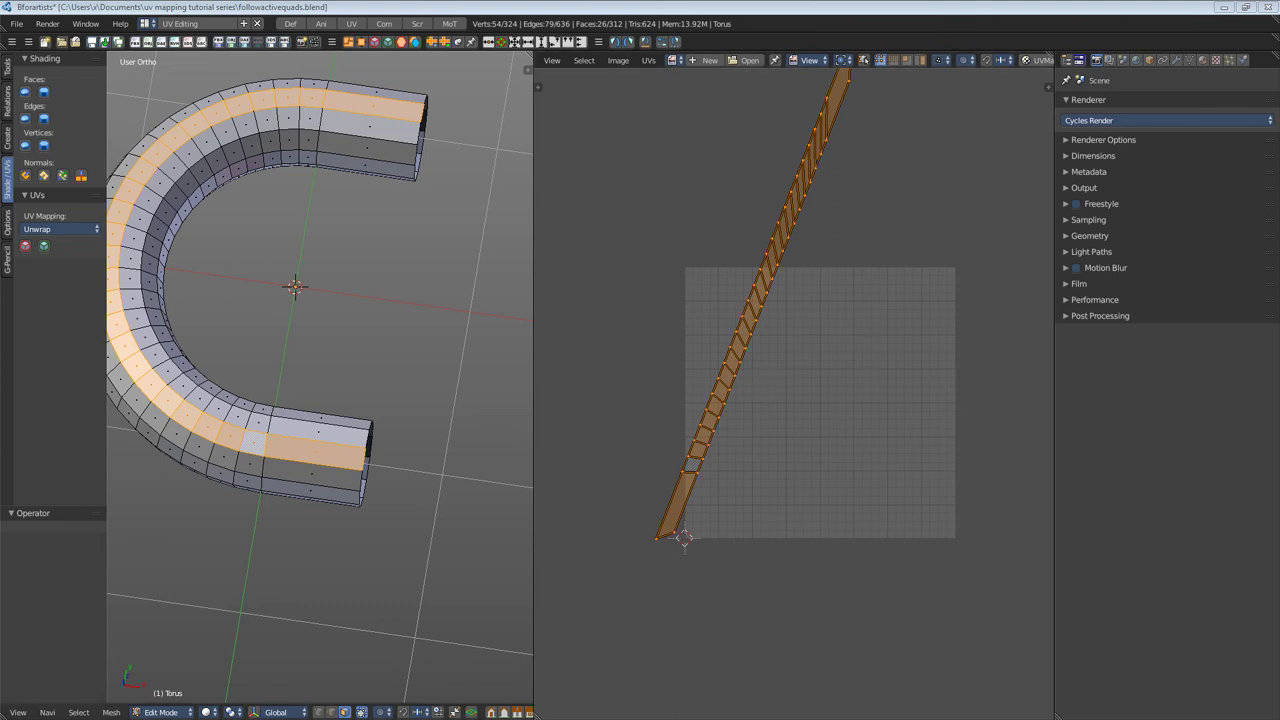
- Select only the long quad at the near straight end of the face loop and unwrap it with Unwrap ABF
click(315, 452)
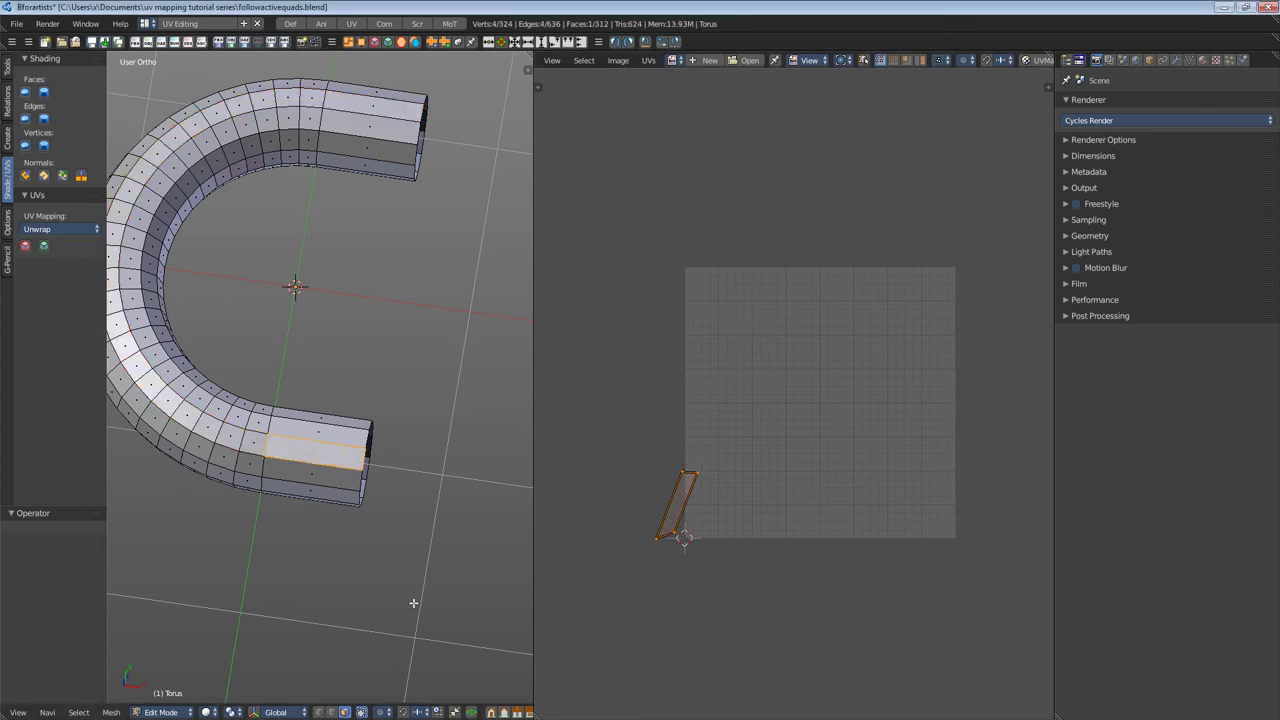
click(50, 229)
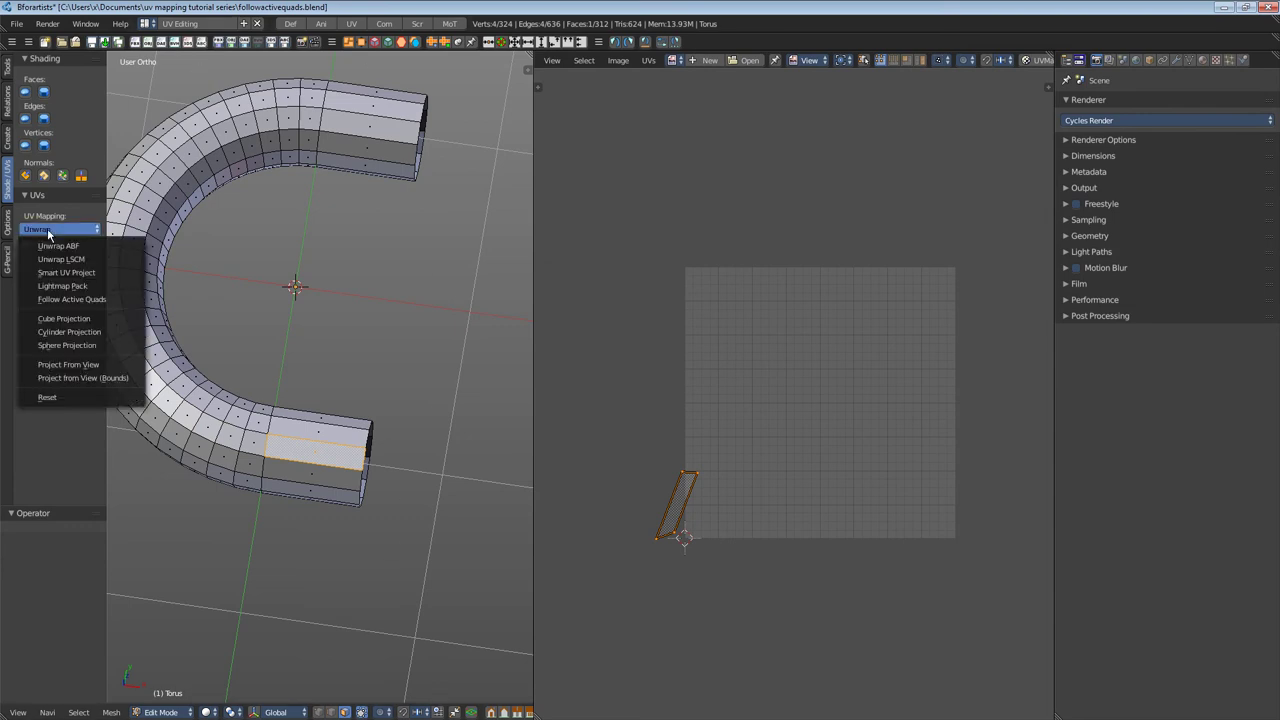
click(58, 246)
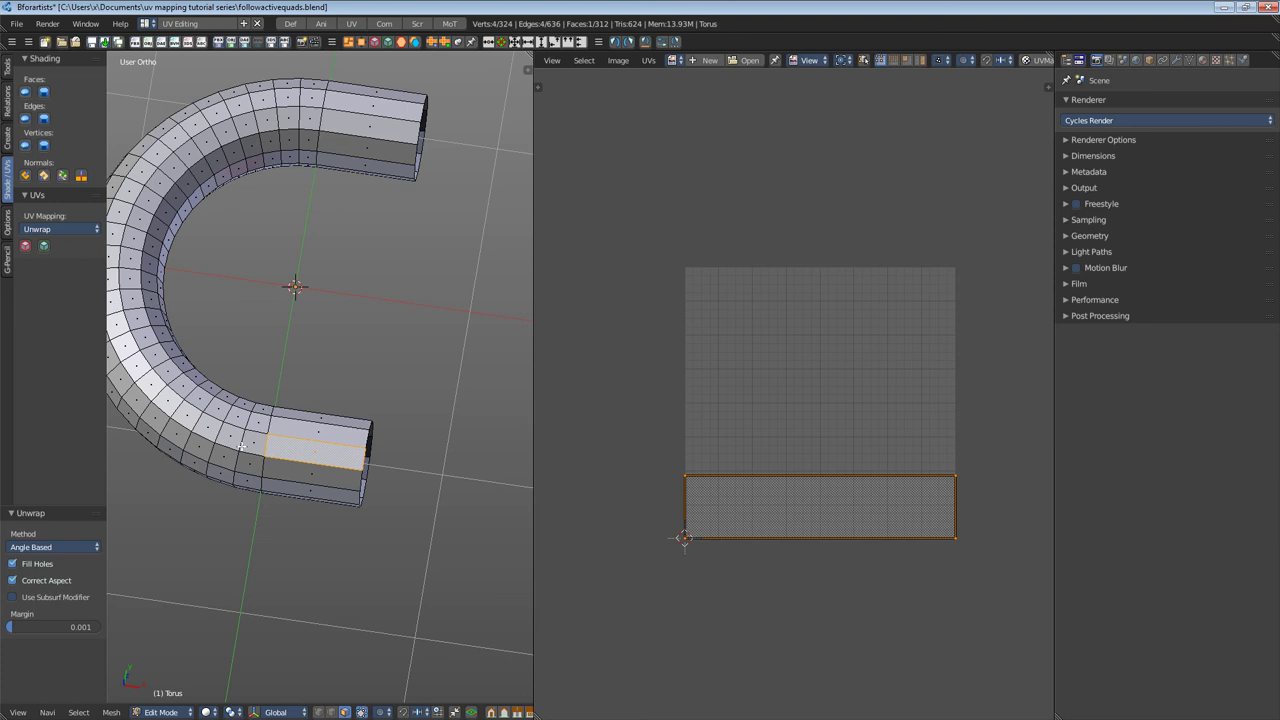
- Select the whole face loop with the long end quad active and unwrap it with Follow Active Quads using Length Average
alt+shift+click(261, 467)
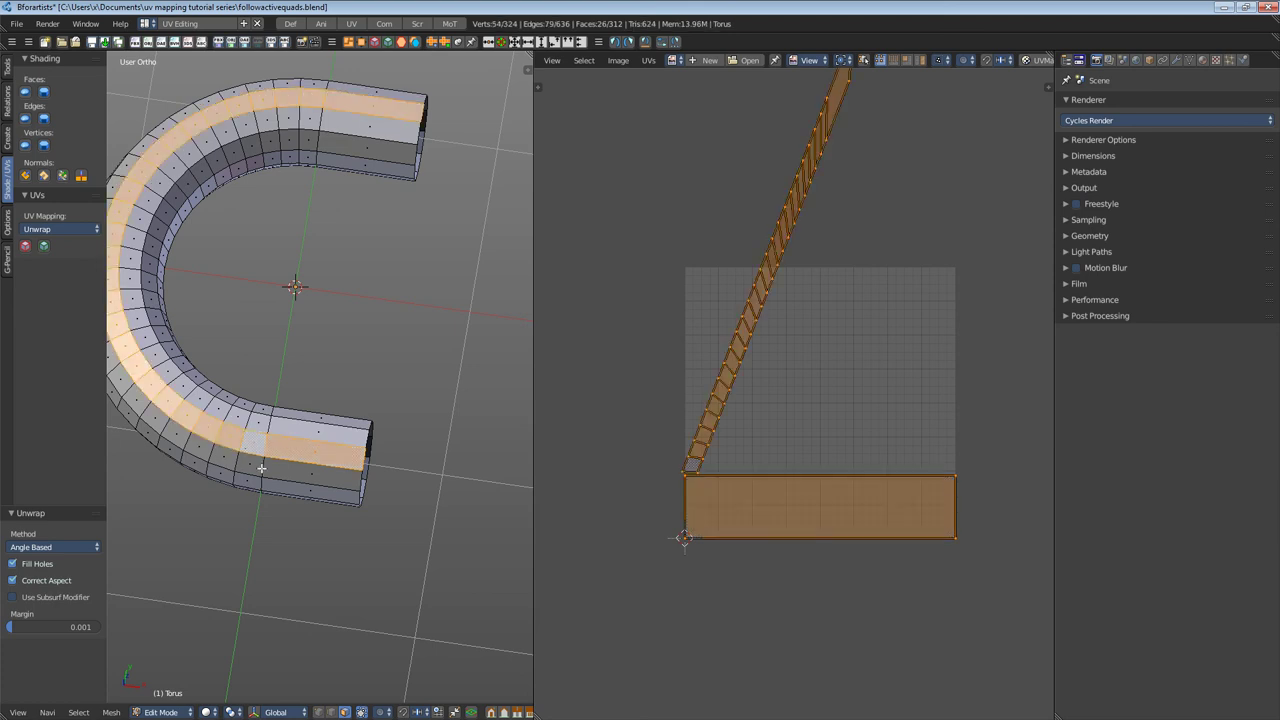
shift+click(310, 451)
shift+click(311, 452)
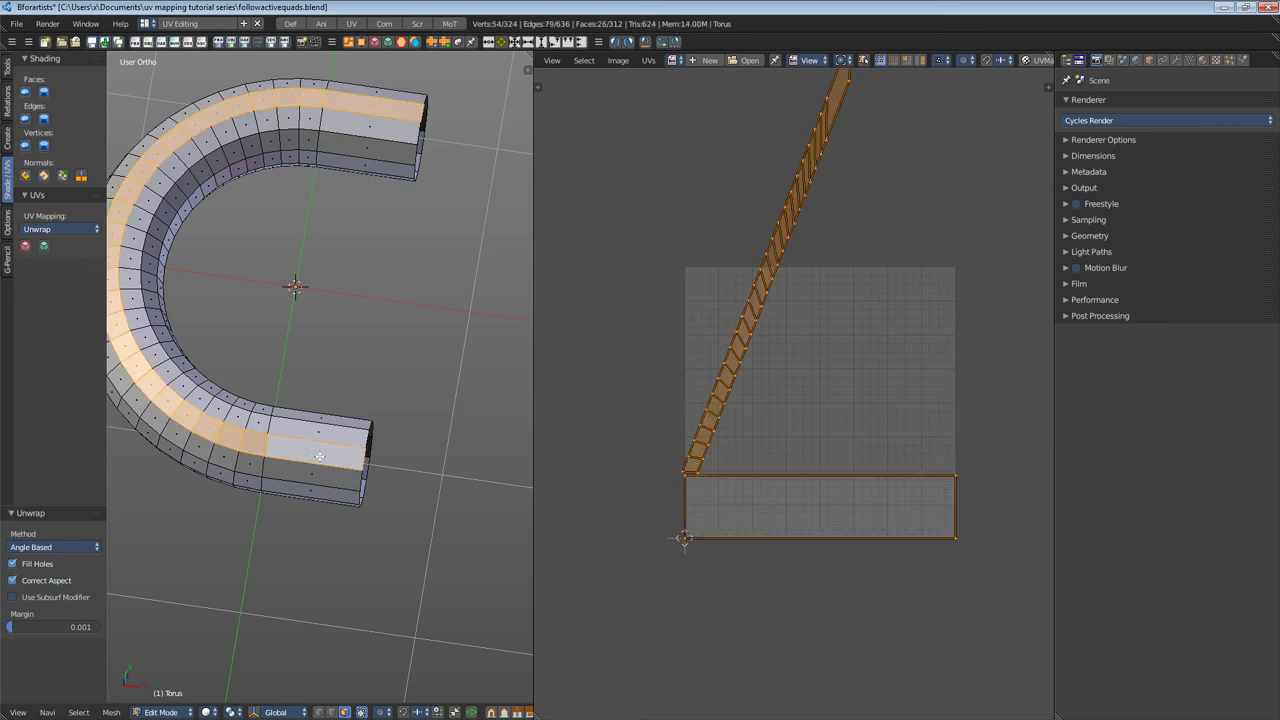
click(60, 229)
click(73, 295)
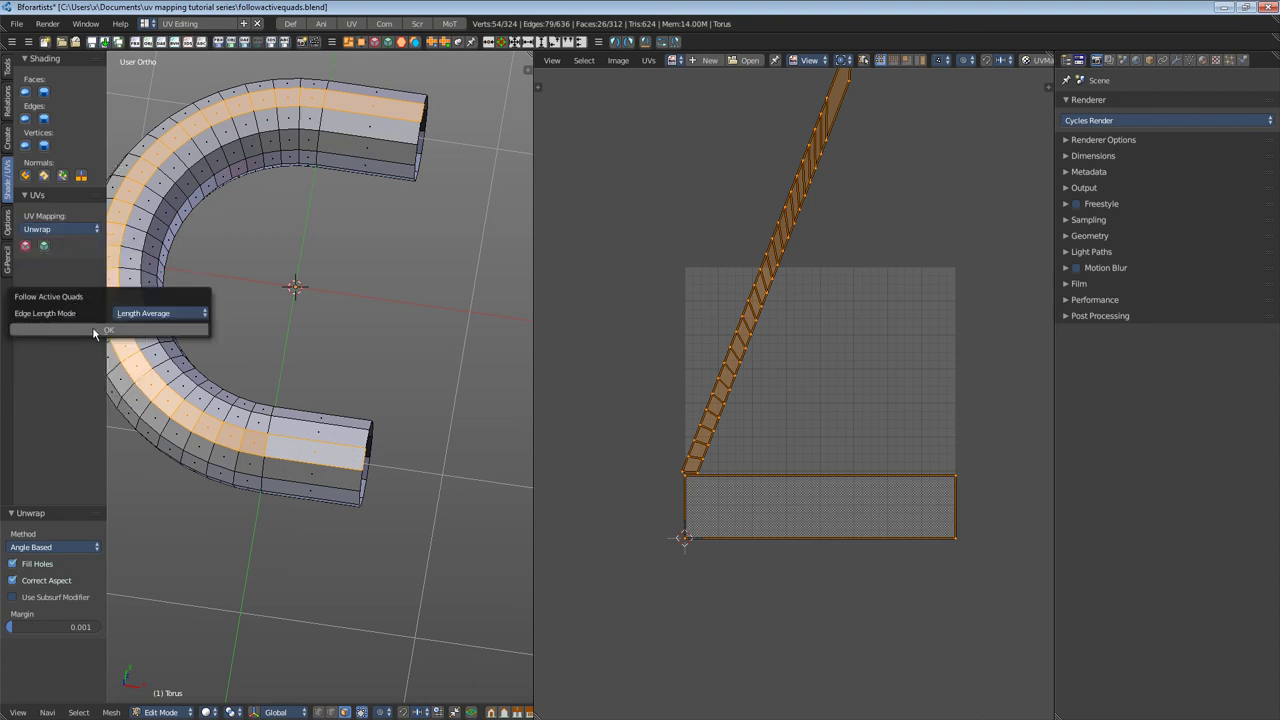
click(95, 329)
scroll(691, 470, down, 5)
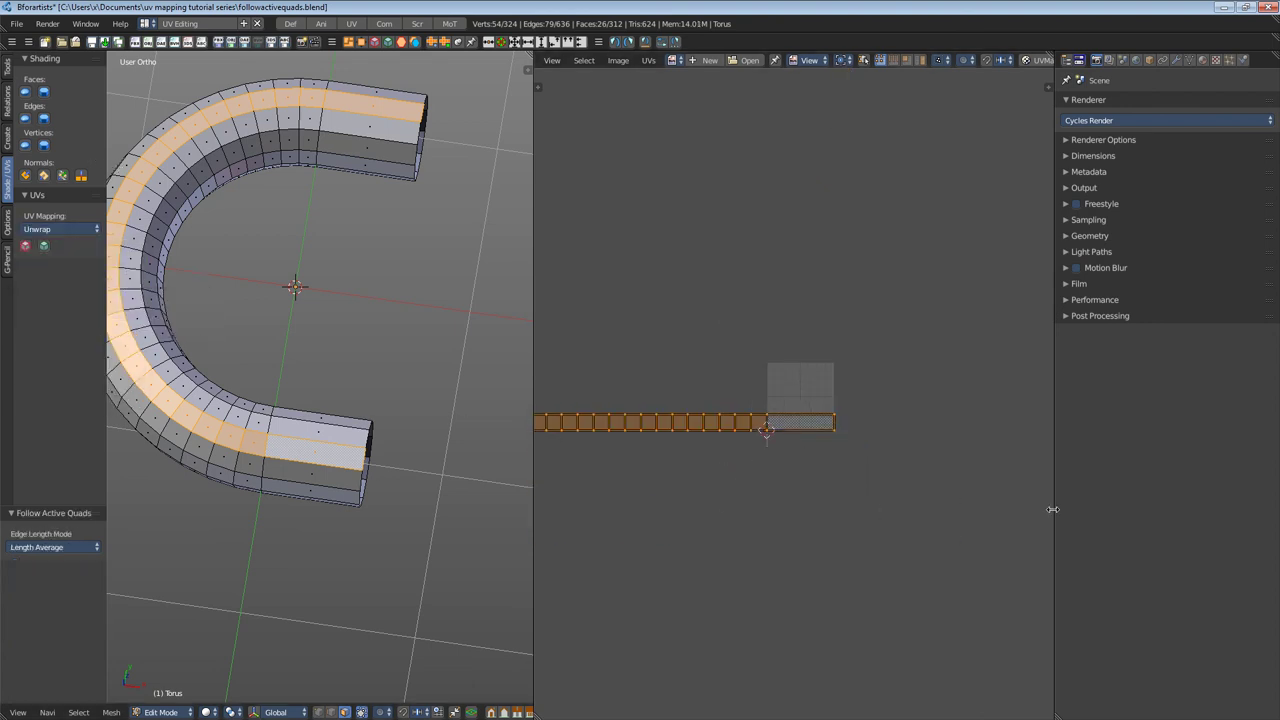
middle_drag(671, 494, 882, 496)
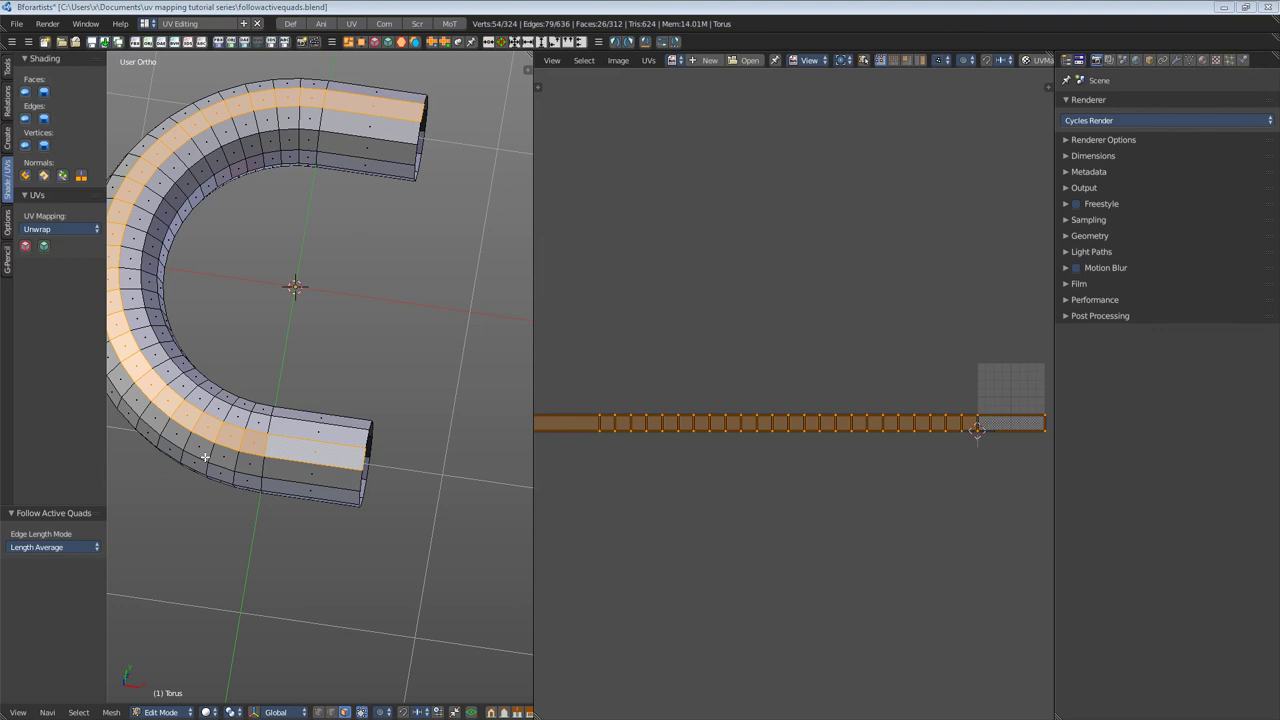
- Open the Edge Length Mode choices of the Follow Active Quads unwrap
click(67, 549)
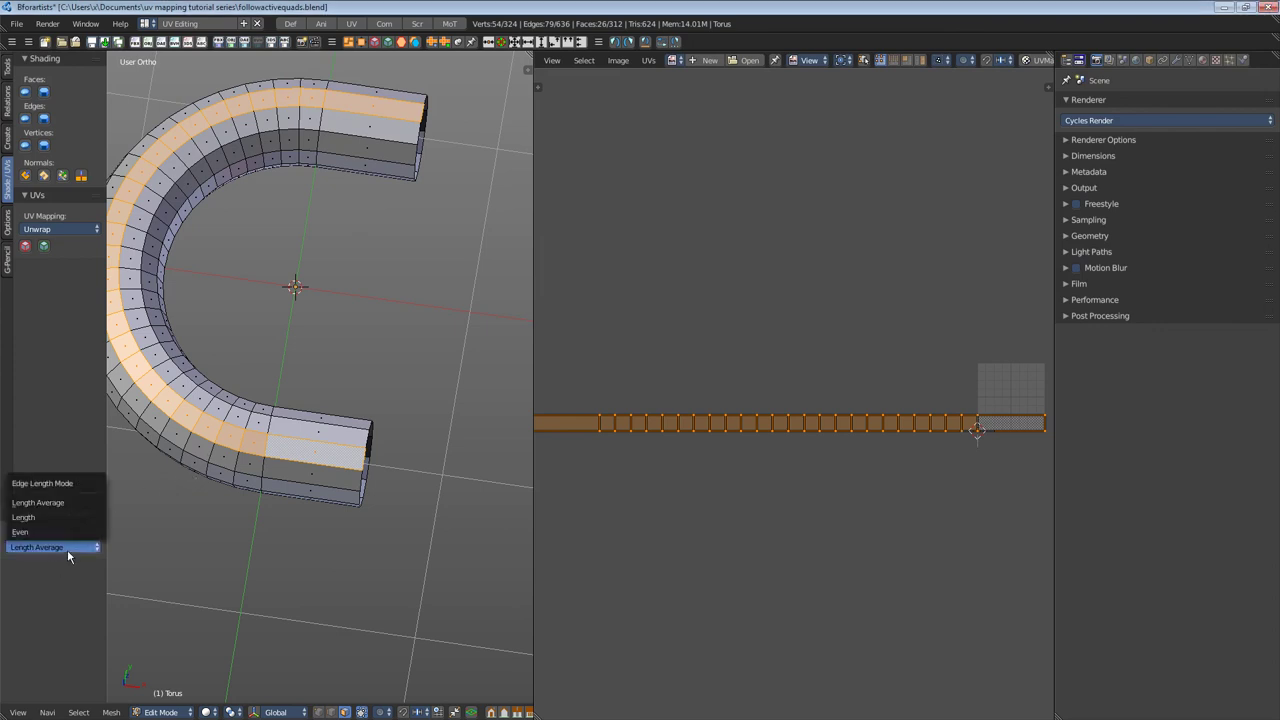